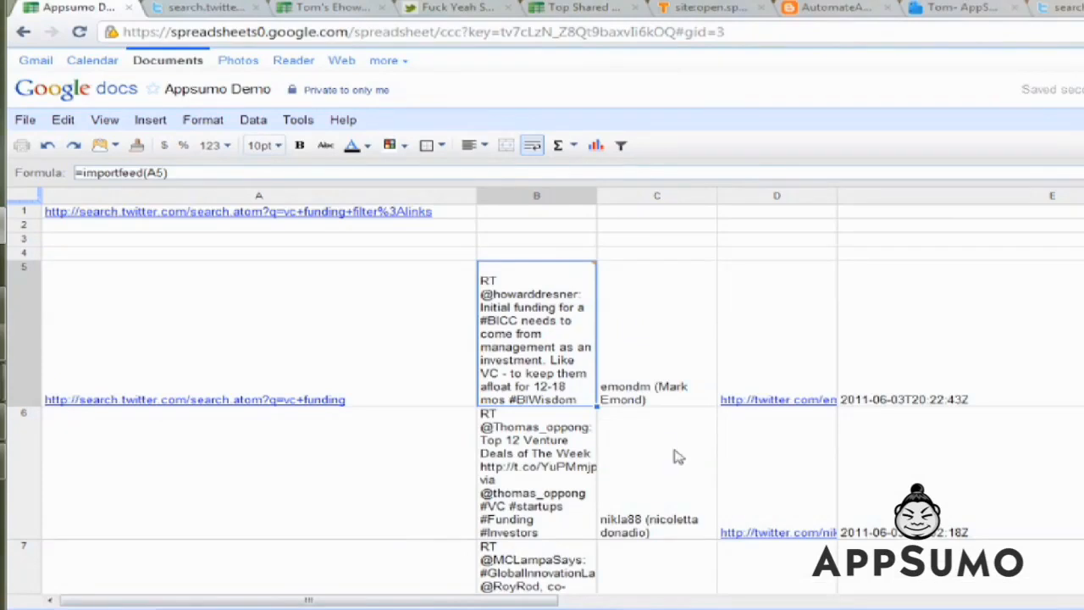
Look over the farther columns and lower rows of the imported Twitter feed results.
{"action": "left_click_drag", "start_coordinate": [486, 601], "coordinate": [740, 600]}
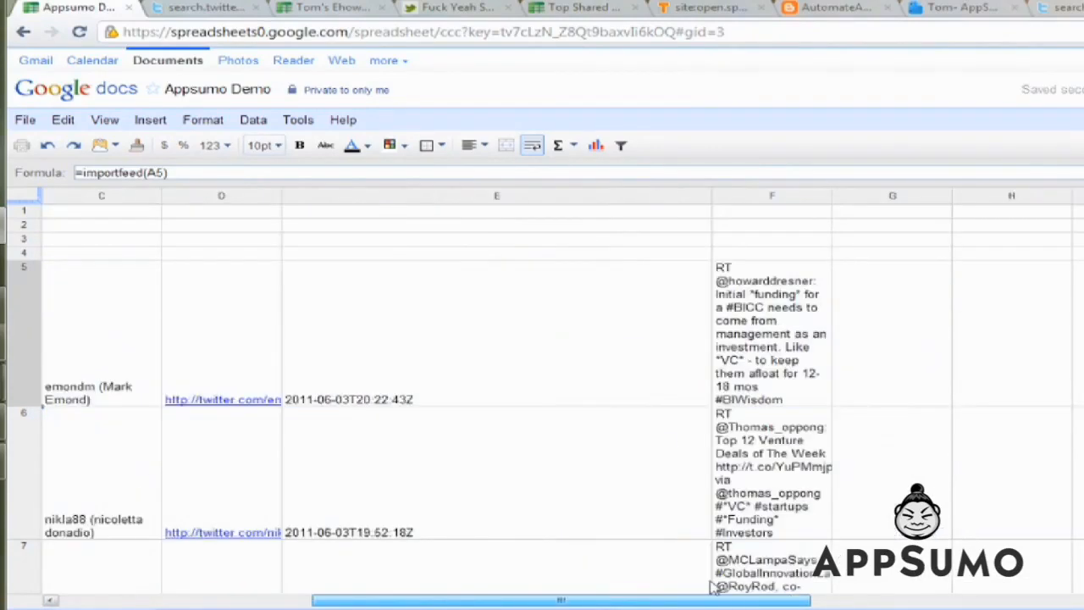
{"action": "scroll", "coordinate": [583, 471], "scroll_direction": "down", "scroll_amount": 5}
{"action": "scroll", "coordinate": [584, 472], "scroll_direction": "down", "scroll_amount": 2}
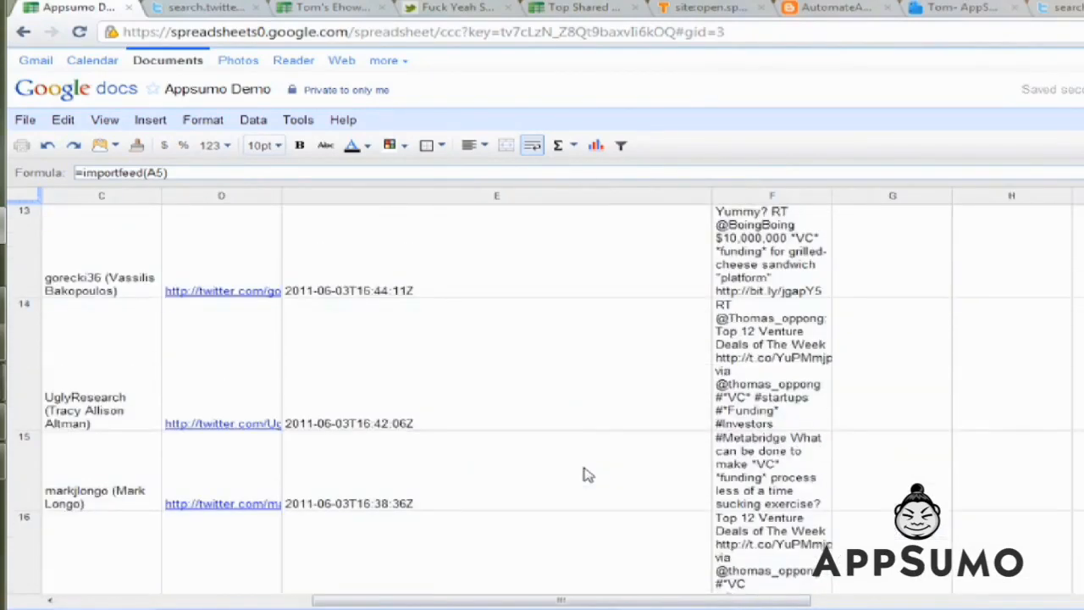
{"action": "scroll", "coordinate": [586, 474], "scroll_direction": "up", "scroll_amount": 8}
{"action": "left_click_drag", "start_coordinate": [584, 601], "coordinate": [309, 601]}
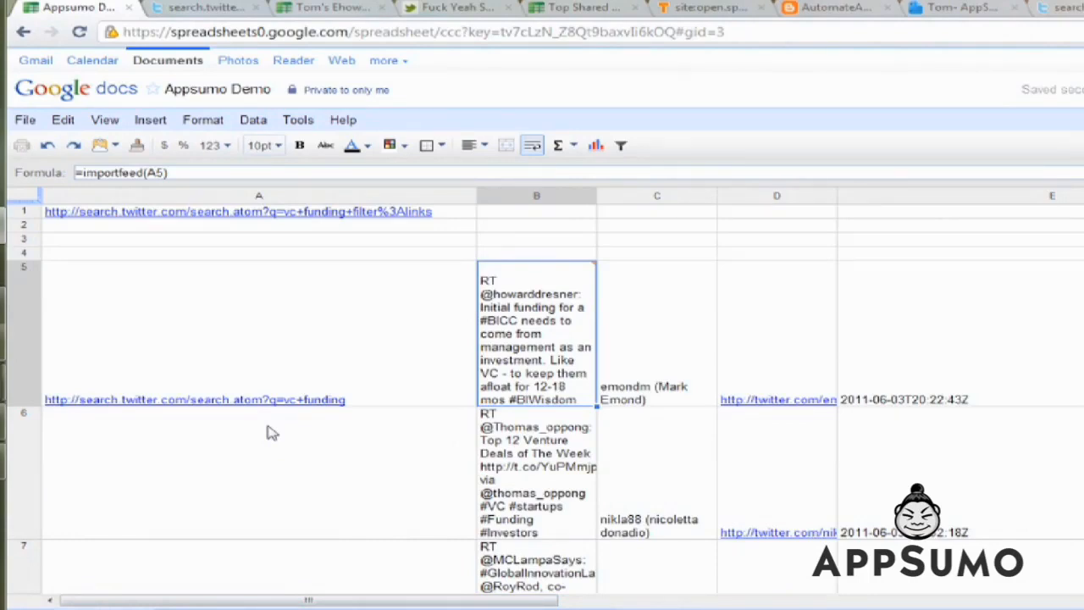
Step through the imported feed cells in row 5 out to F5 and return to the search link in A5.
{"action": "key", "text": "Right"}
{"action": "key", "text": "Down"}
{"action": "key", "text": "Up"}
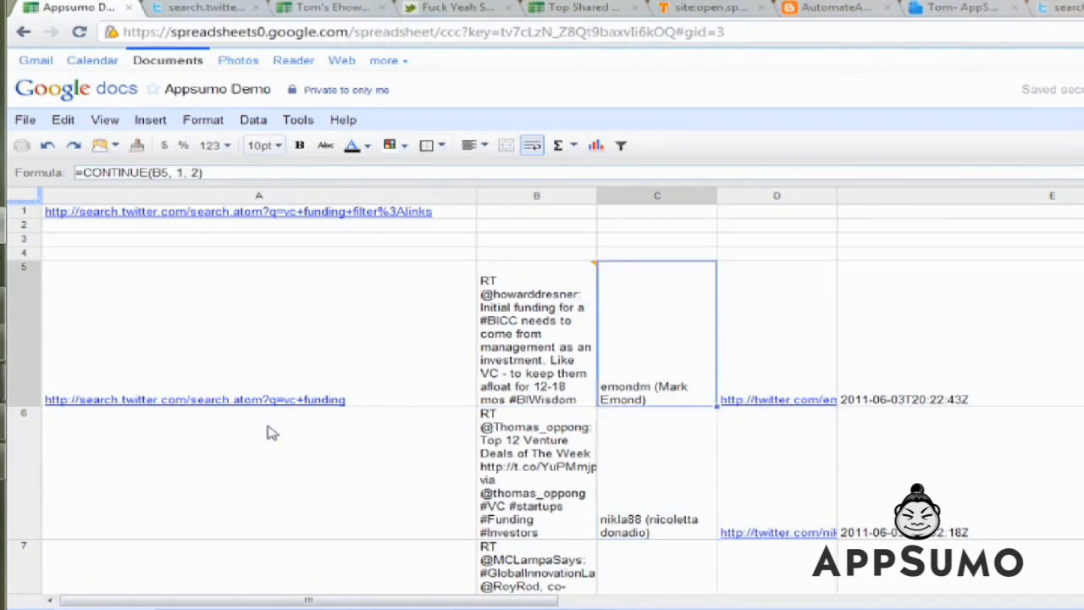
{"action": "key", "text": "Right"}
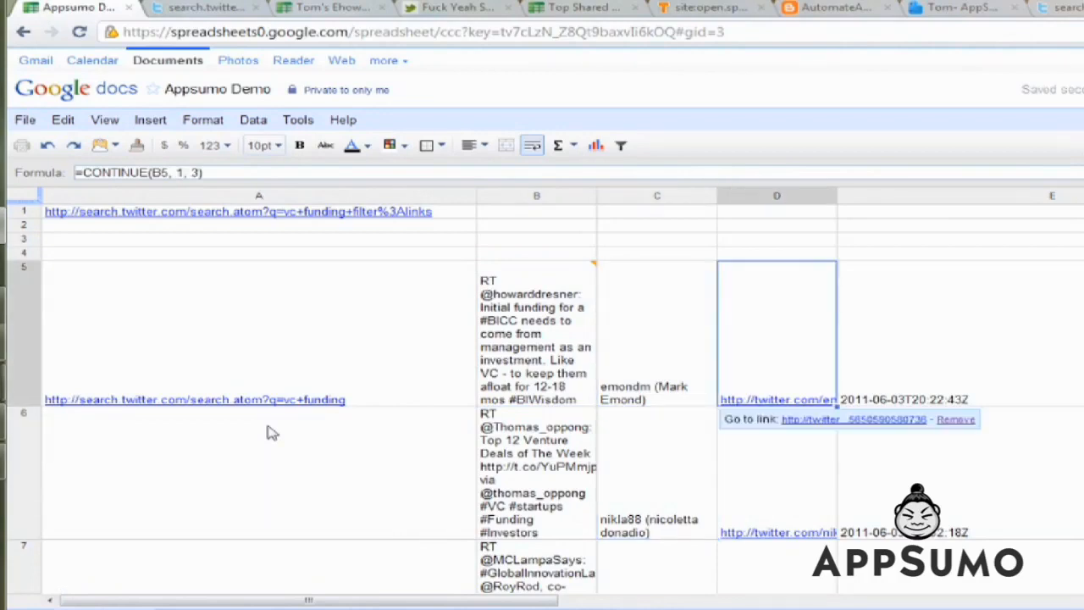
{"action": "key", "text": "Right"}
{"action": "key", "text": "Right"}
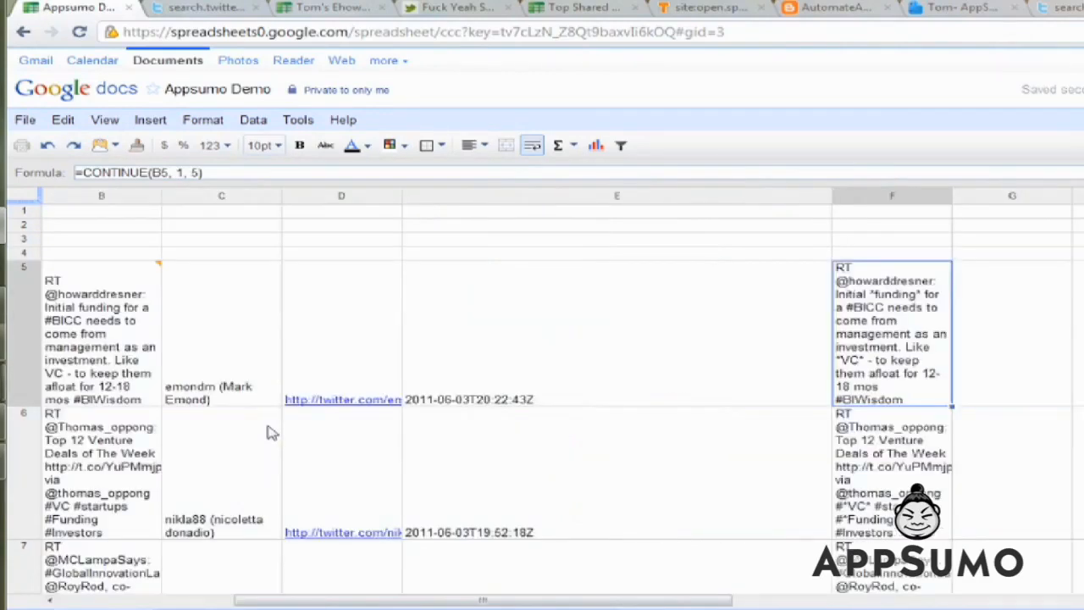
{"action": "key", "text": "Left"}
{"action": "key", "text": "Left"}
{"action": "key", "text": "Left"}
{"action": "key", "text": "Left"}
{"action": "key", "text": "Left"}
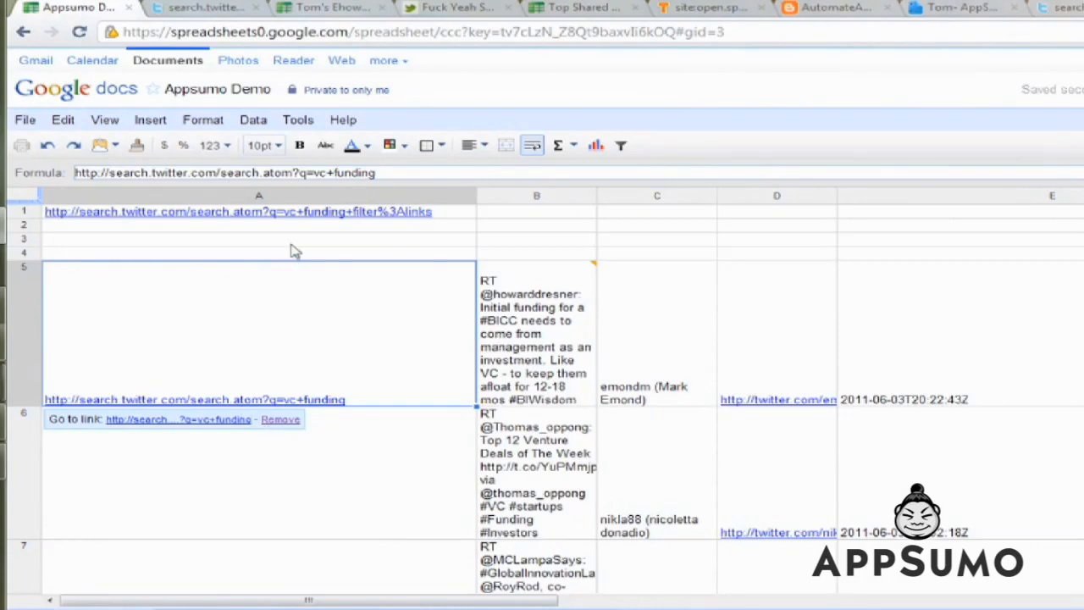
Switch to the sheet with the VC directory links and open the link in cell A1.
{"action": "left_click", "coordinate": [140, 608]}
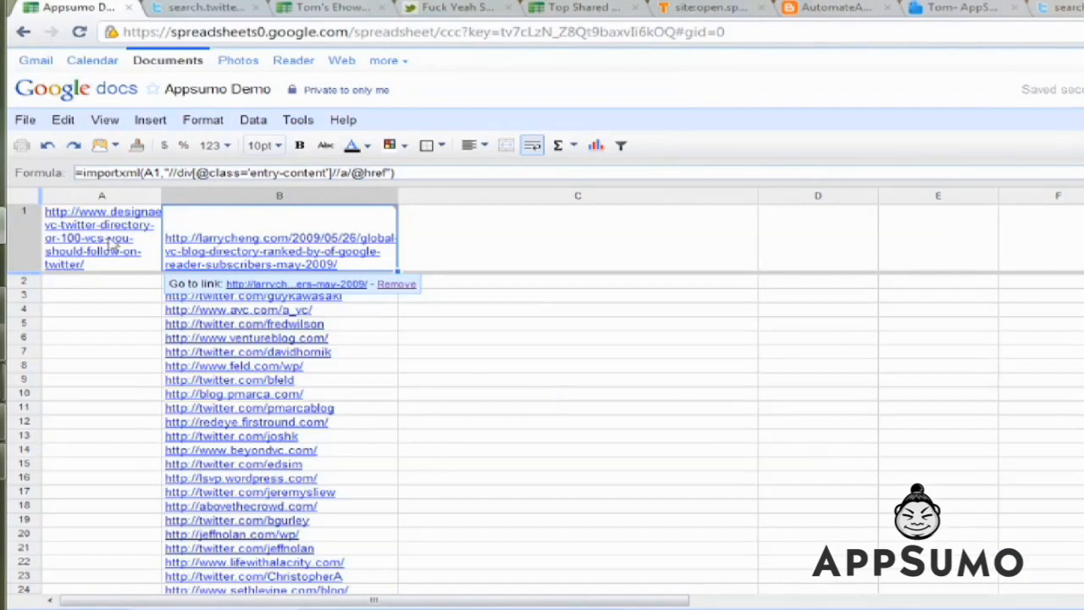
{"action": "left_click", "coordinate": [83, 230]}
{"action": "left_click", "coordinate": [127, 286]}
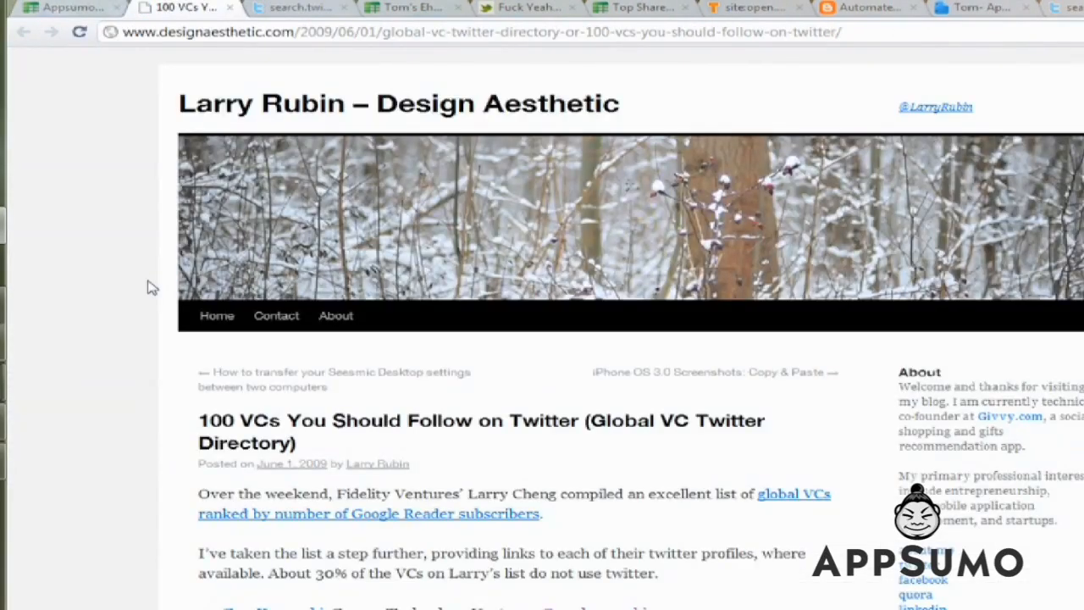
Examine the list of VCs and their Twitter profile links in the directory article.
{"action": "scroll", "coordinate": [153, 283], "scroll_direction": "down", "scroll_amount": 3}
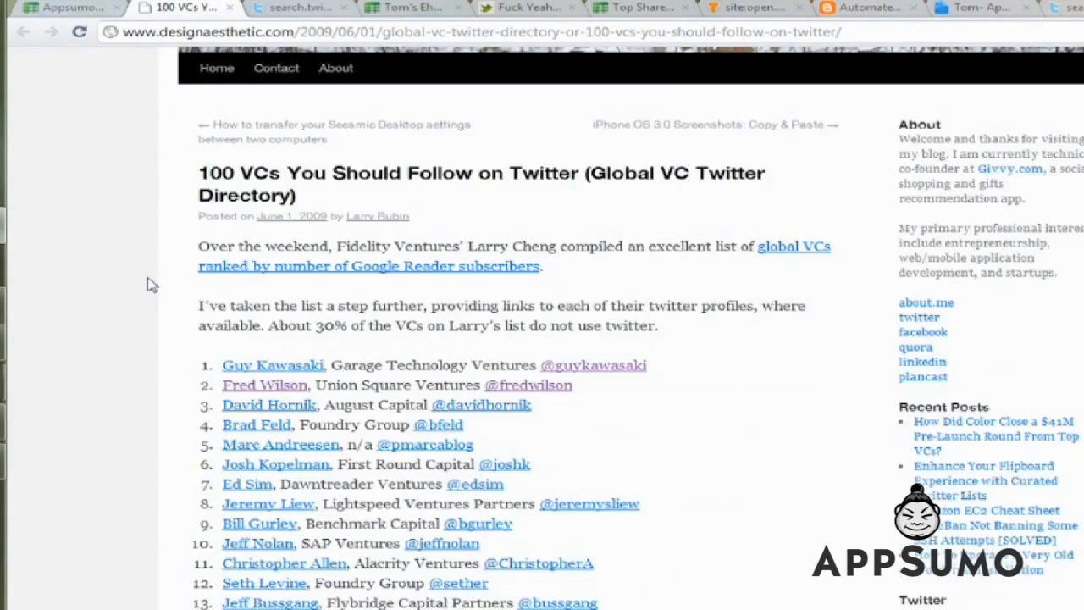
{"action": "scroll", "coordinate": [152, 265], "scroll_direction": "down", "scroll_amount": 1}
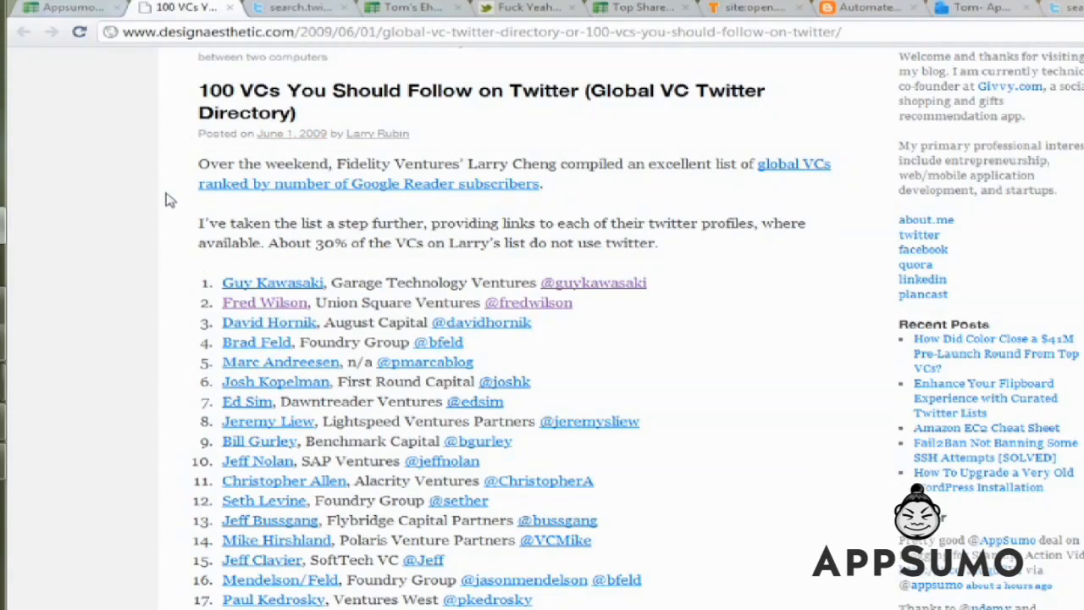
{"action": "scroll", "coordinate": [140, 181], "scroll_direction": "down", "scroll_amount": 3}
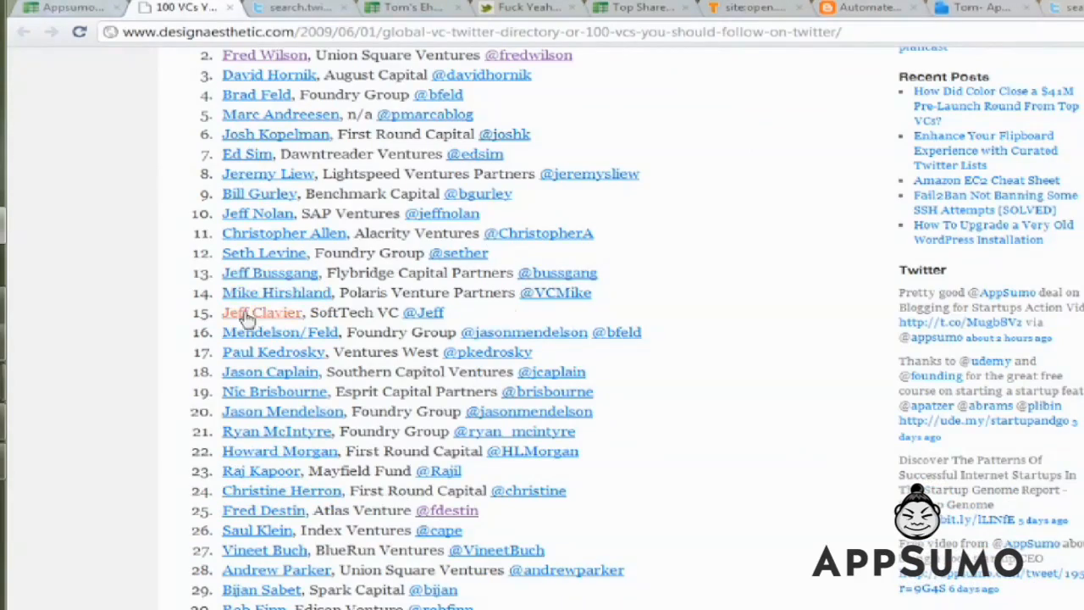
{"action": "scroll", "coordinate": [383, 321], "scroll_direction": "down", "scroll_amount": 4}
{"action": "scroll", "coordinate": [383, 322], "scroll_direction": "up", "scroll_amount": 10}
{"action": "scroll", "coordinate": [382, 322], "scroll_direction": "up", "scroll_amount": 2}
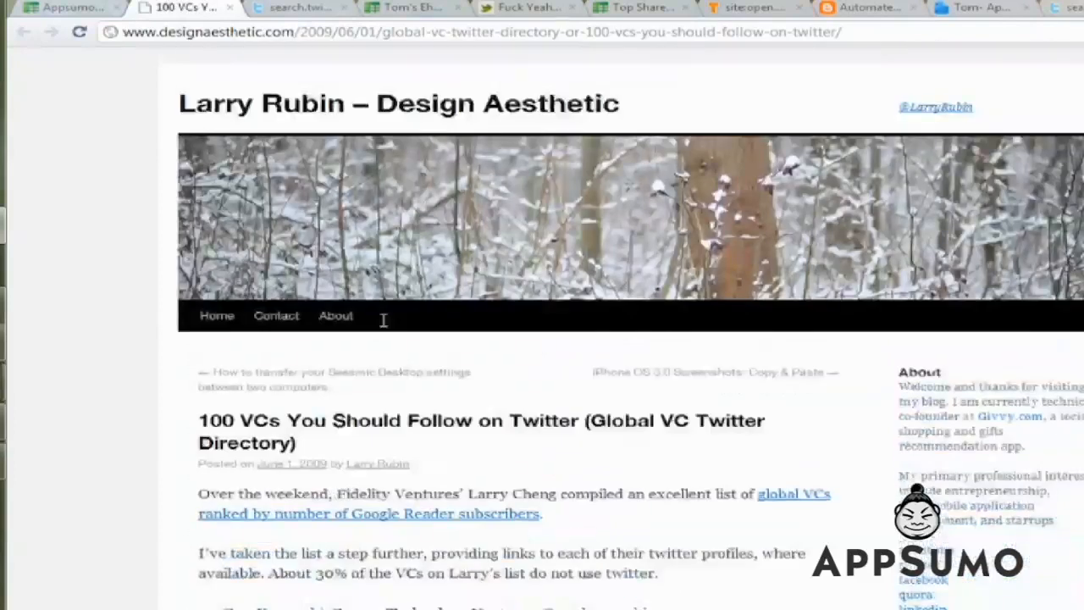
Return to the spreadsheet, check the formula in B1, and start the formula =importxml(A1,"//div" in cell C1.
{"action": "left_click", "coordinate": [63, 7]}
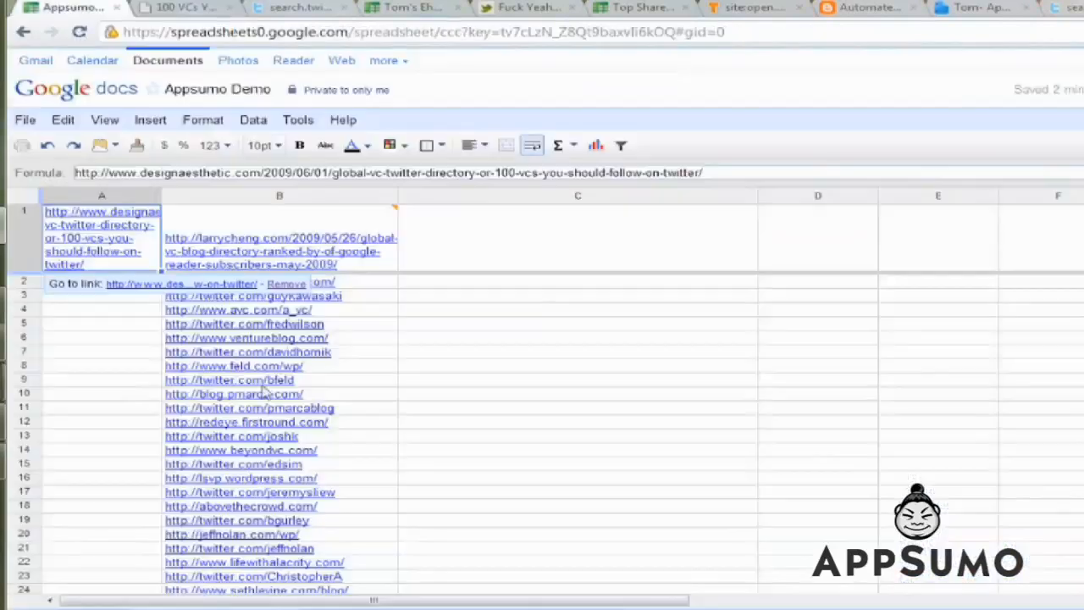
{"action": "left_click", "coordinate": [302, 268]}
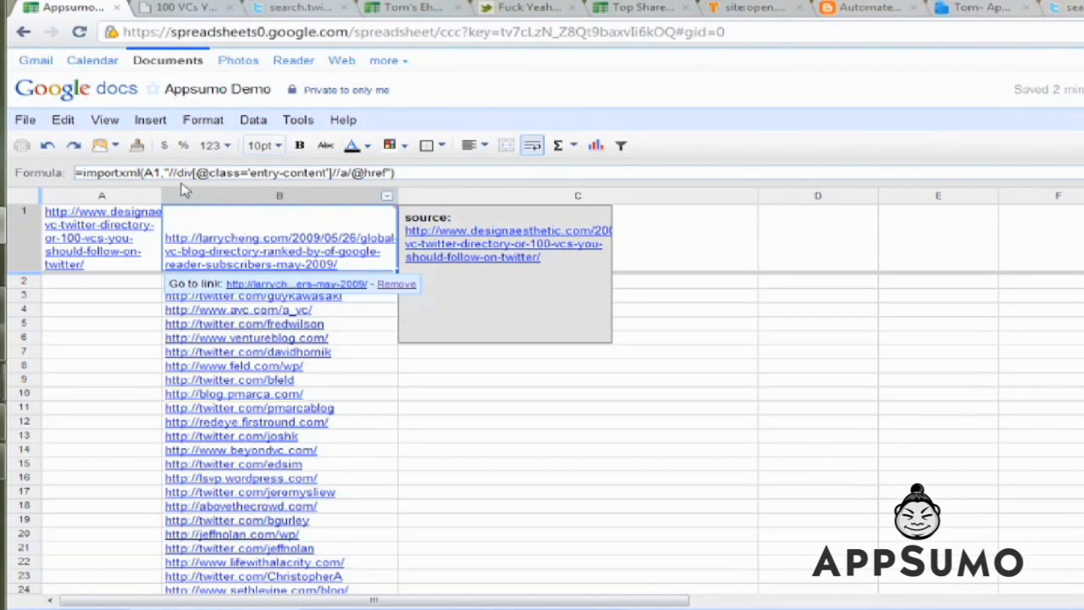
{"action": "left_click", "coordinate": [491, 381]}
{"action": "key", "text": "ctrl+Up"}
{"action": "type", "text": "=impo"}
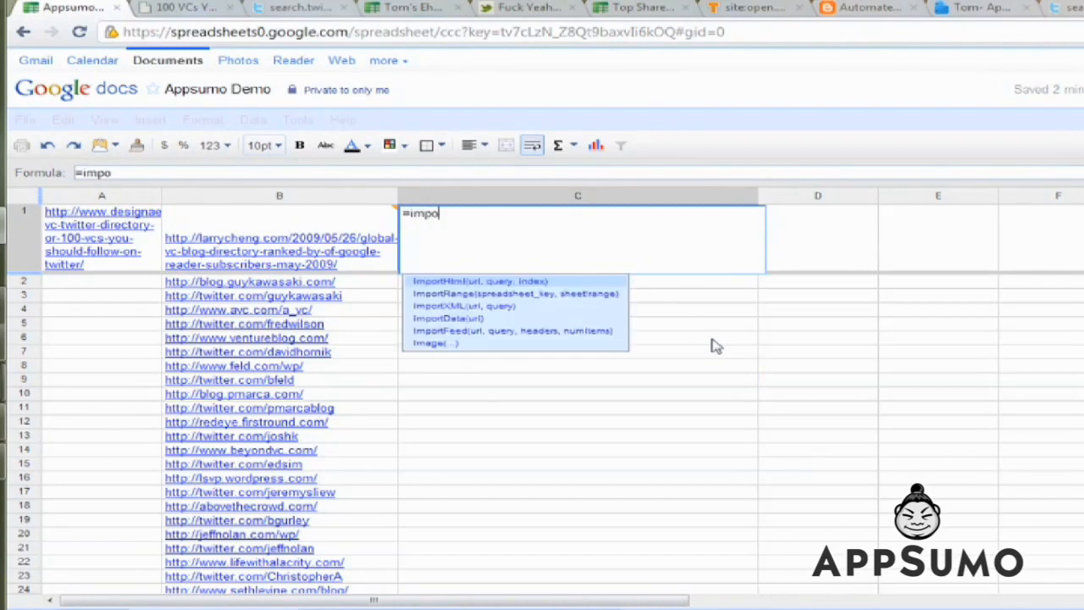
{"action": "type", "text": "rtxml("}
{"action": "key", "text": "Left"}
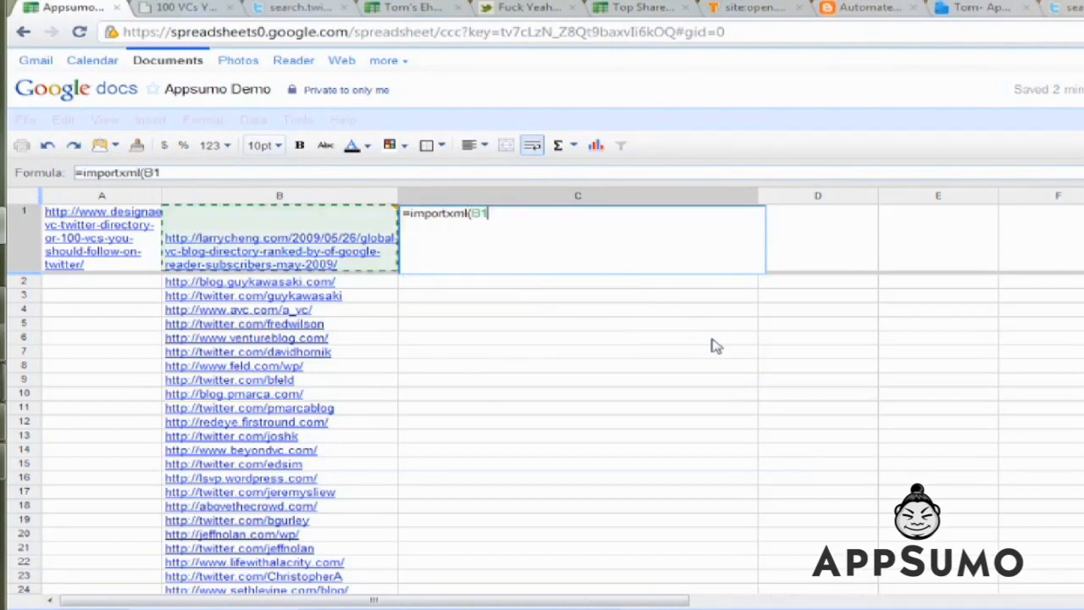
{"action": "key", "text": "Left"}
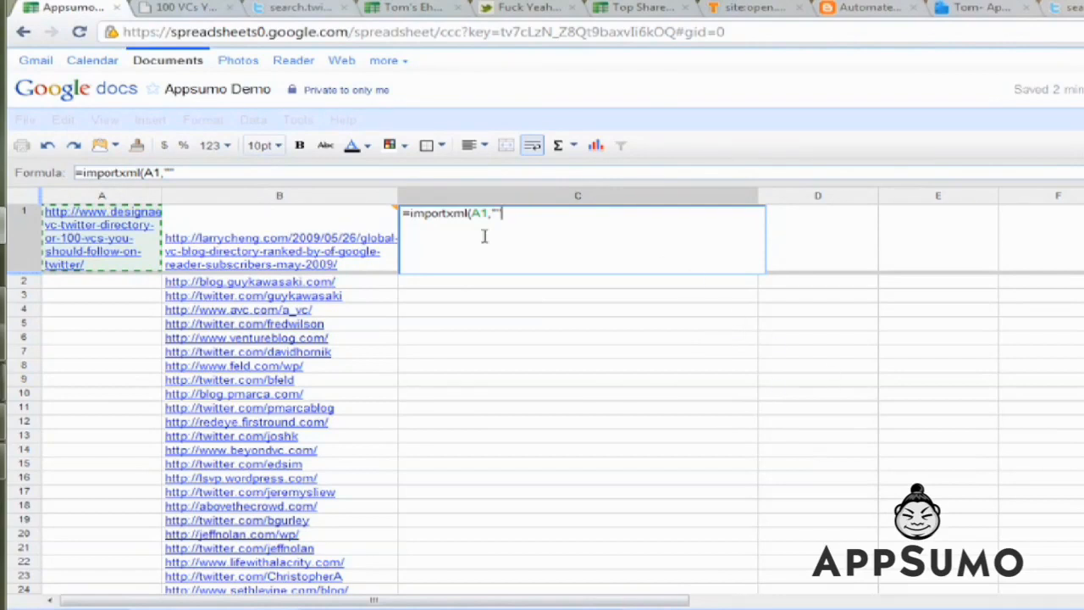
{"action": "left_click", "coordinate": [170, 172]}
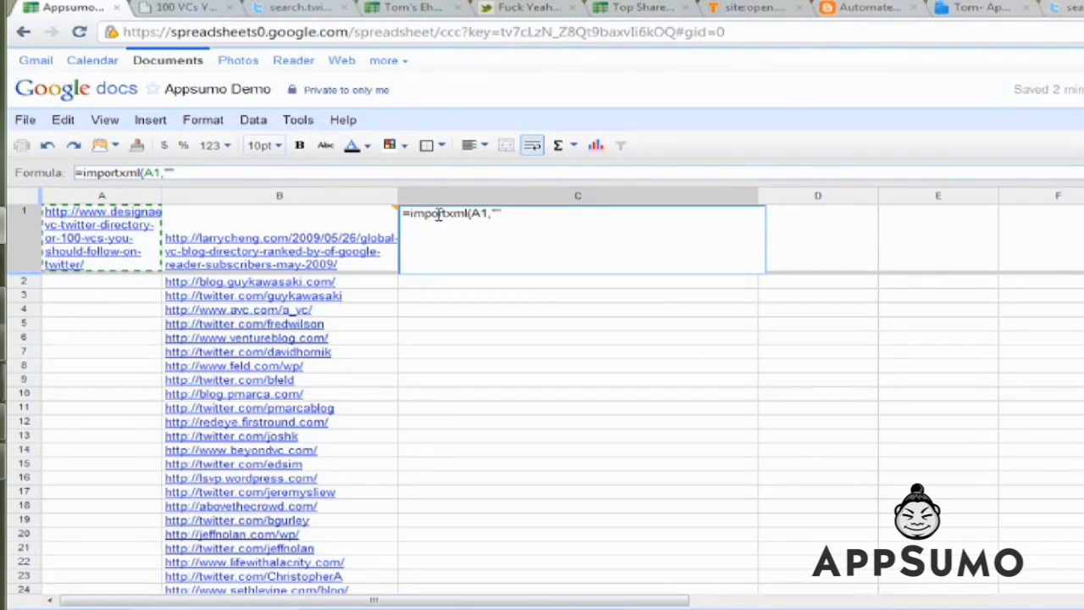
{"action": "type", "text": "//"}
{"action": "type", "text": "div"}
Inspect the first list entry on the VC directory page to find the class of the div containing the list.
{"action": "left_click", "coordinate": [186, 6]}
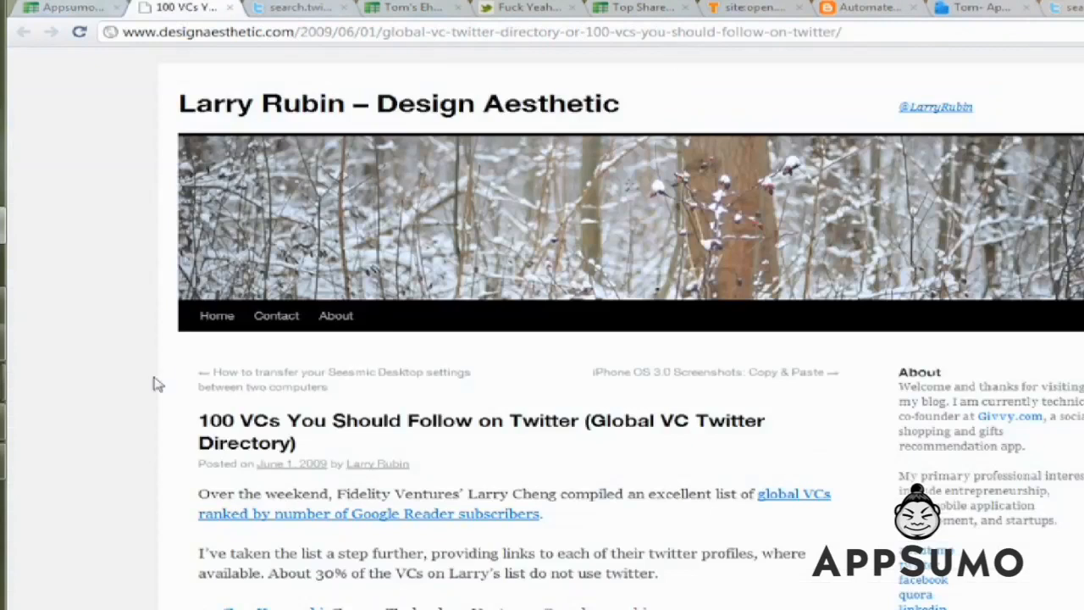
{"action": "scroll", "coordinate": [131, 327], "scroll_direction": "down", "scroll_amount": 2}
{"action": "scroll", "coordinate": [204, 256], "scroll_direction": "down", "scroll_amount": 2}
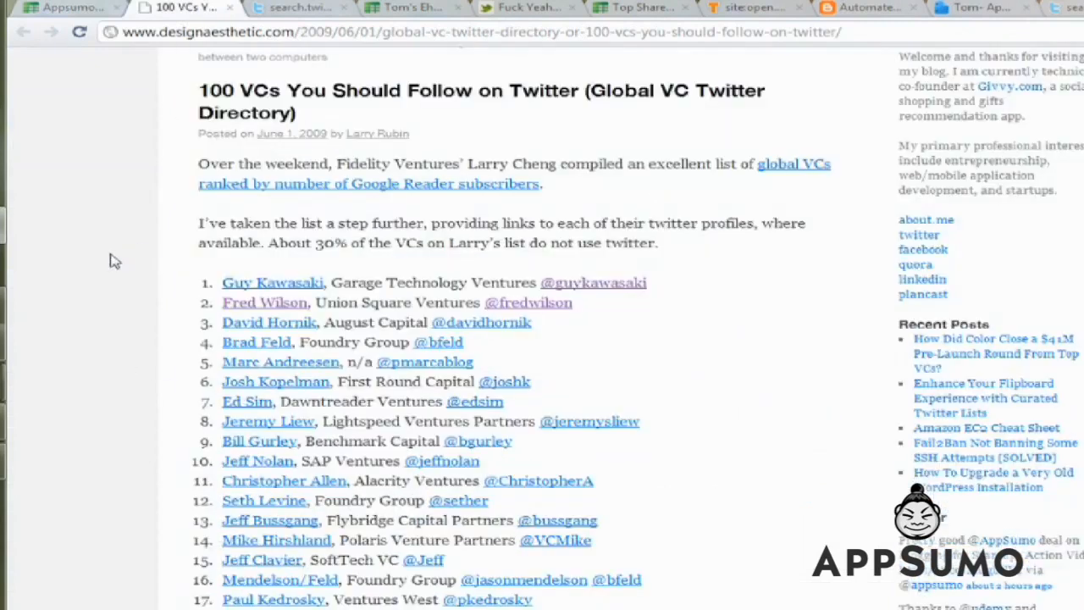
{"action": "right_click", "coordinate": [357, 284]}
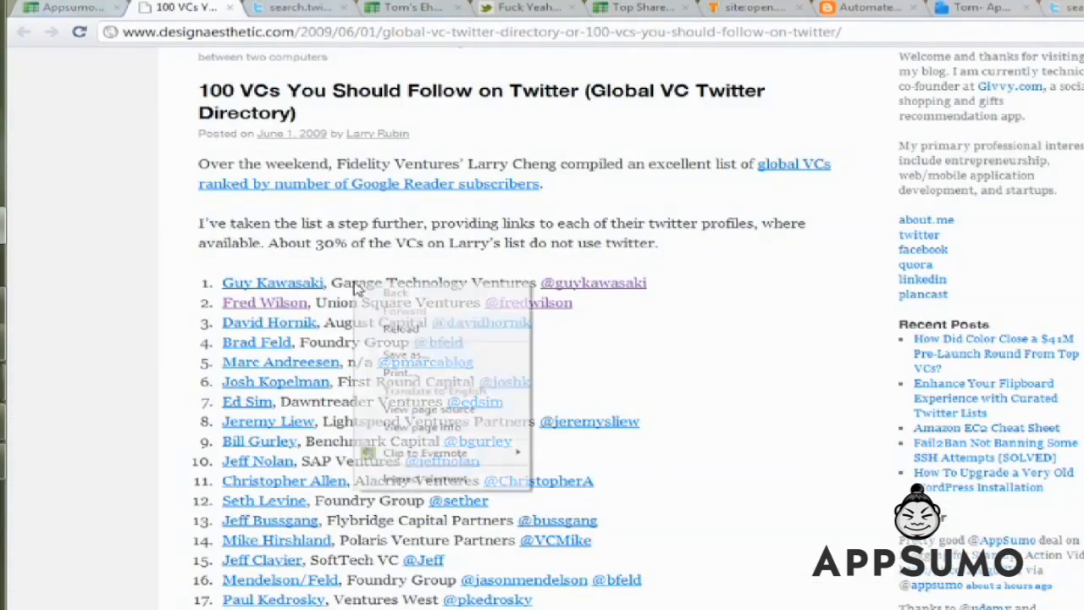
{"action": "left_click", "coordinate": [412, 480]}
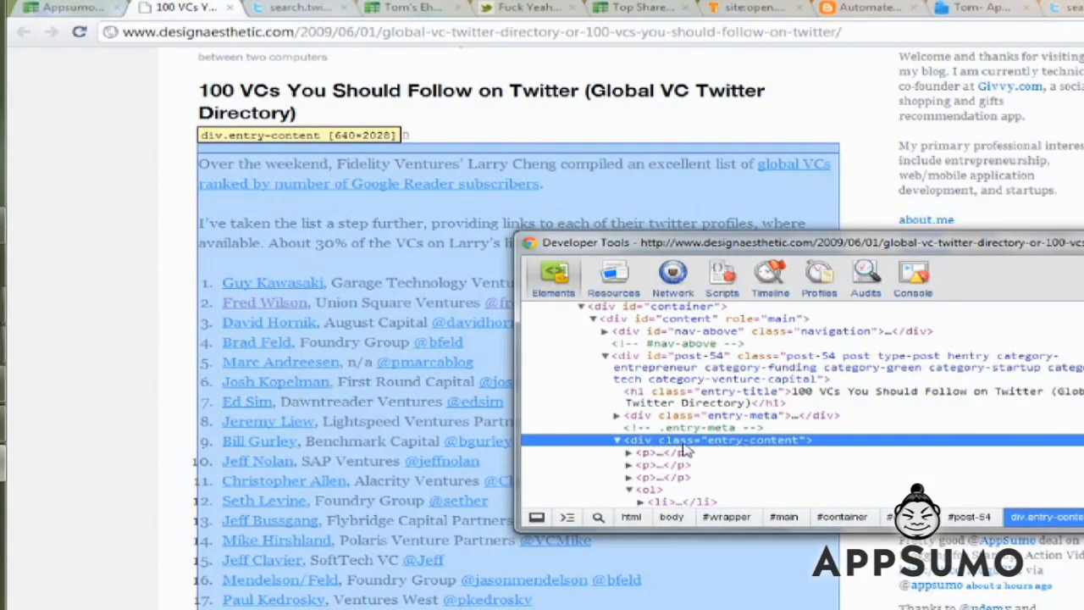
{"action": "left_click", "coordinate": [66, 6]}
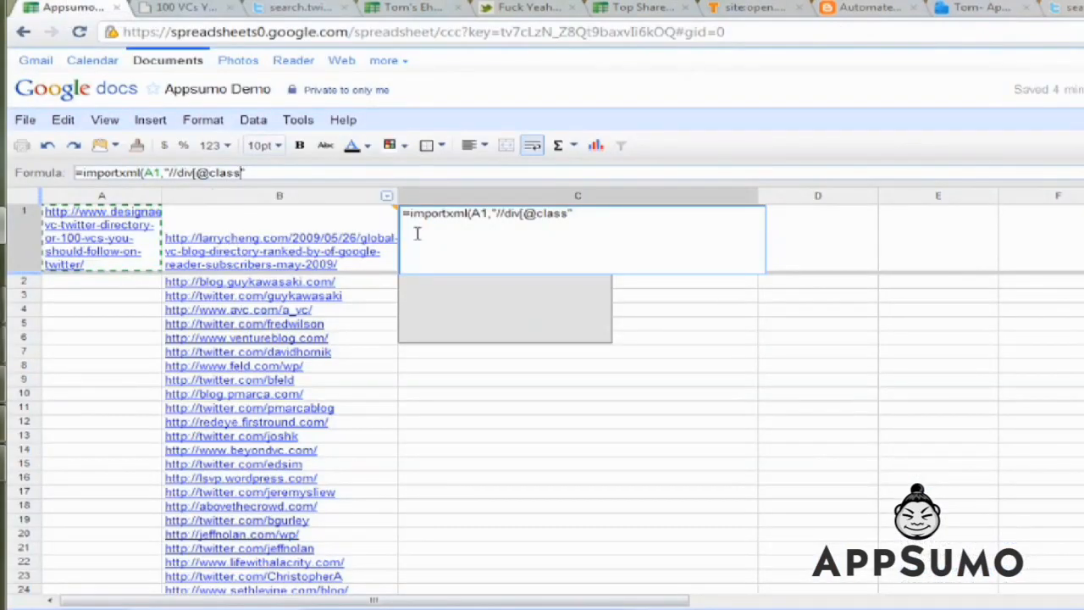
{"action": "key", "text": "Right"}
{"action": "key", "text": "Right"}
{"action": "key", "text": "Right"}
{"action": "key", "text": "Right"}
{"action": "key", "text": "Right"}
{"action": "key", "text": "Right"}
{"action": "key", "text": "Right"}
{"action": "type", "text": "="}
{"action": "type", "text": "'entry-content"}
{"action": "type", "text": "]\")"}
{"action": "key", "text": "Return"}
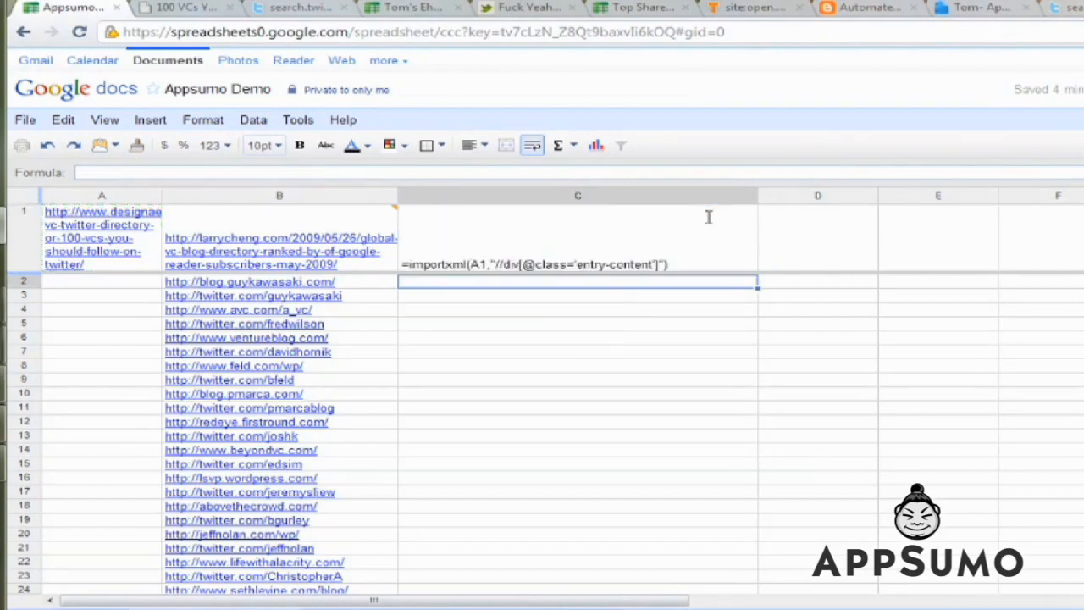
{"action": "left_click", "coordinate": [708, 216]}
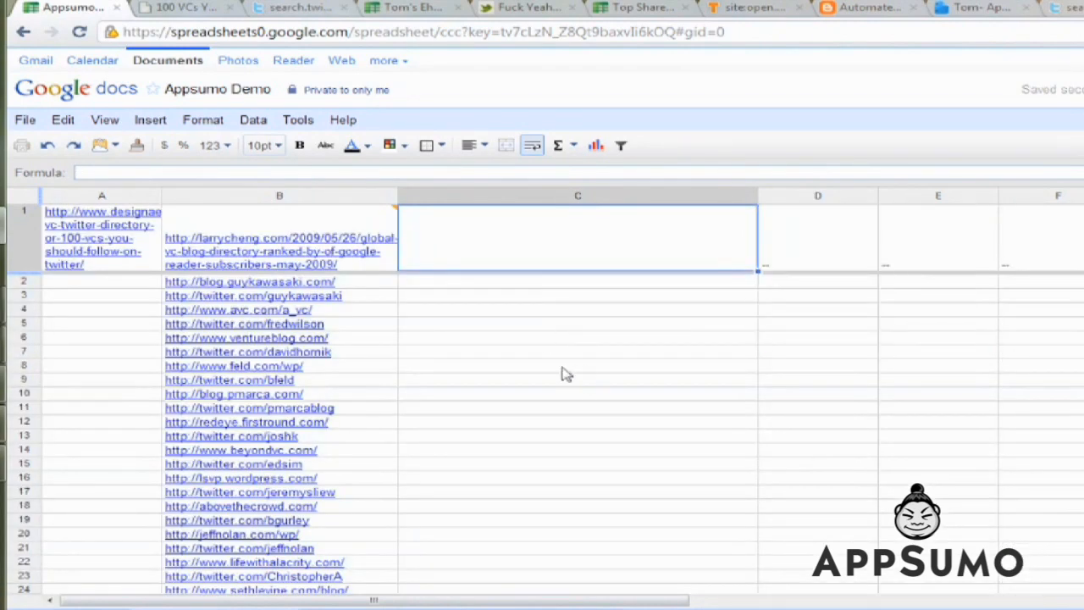
{"action": "mouse_move", "coordinate": [371, 255]}
{"action": "left_click", "coordinate": [338, 251]}
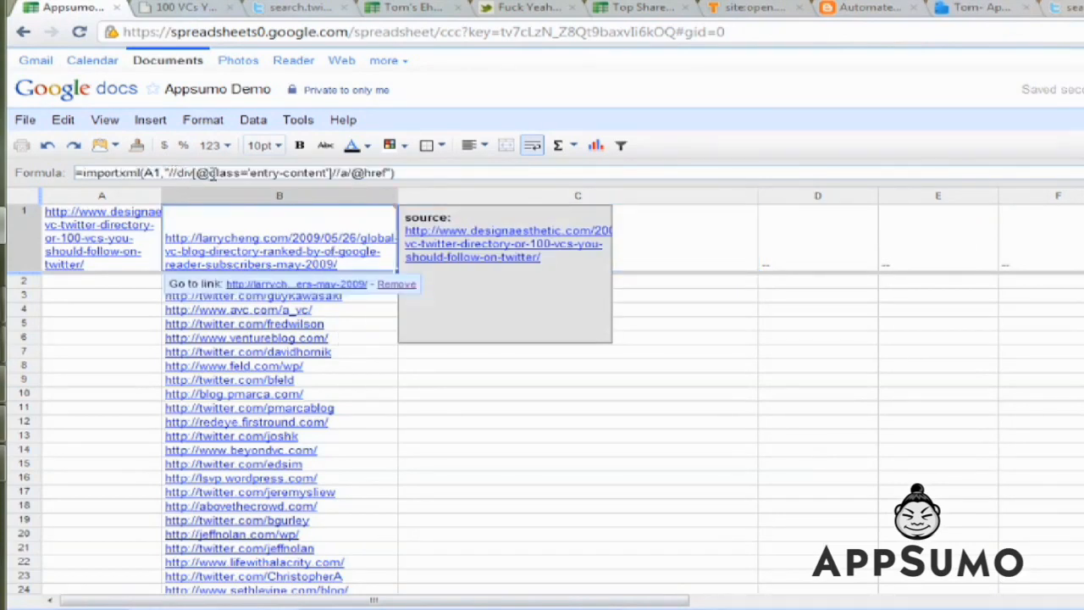
{"action": "left_click", "coordinate": [331, 172]}
{"action": "left_click_drag", "start_coordinate": [330, 173], "coordinate": [170, 173]}
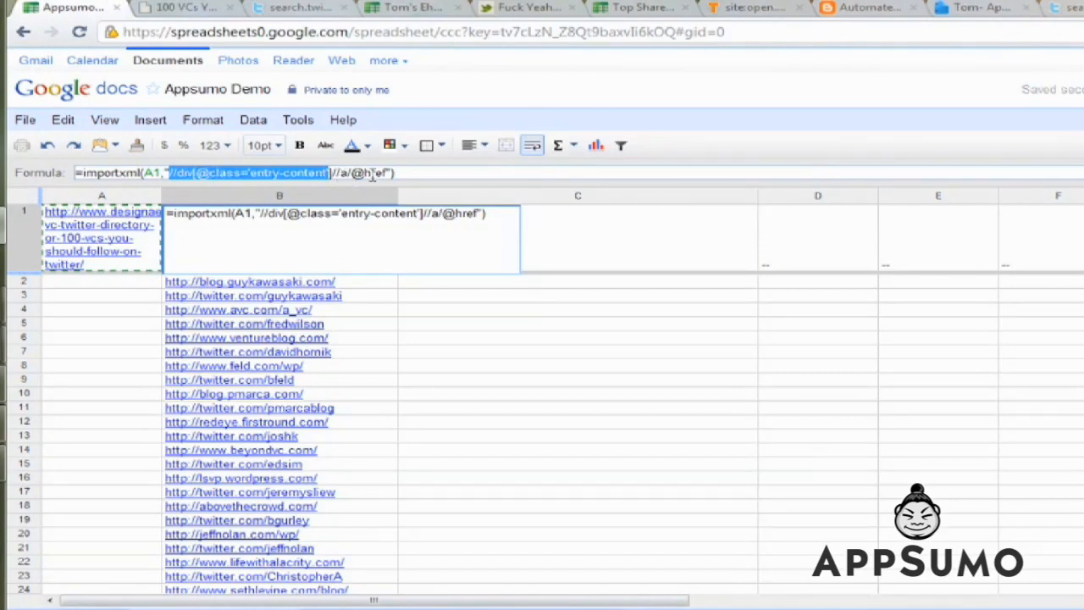
{"action": "left_click_drag", "start_coordinate": [388, 172], "coordinate": [332, 175]}
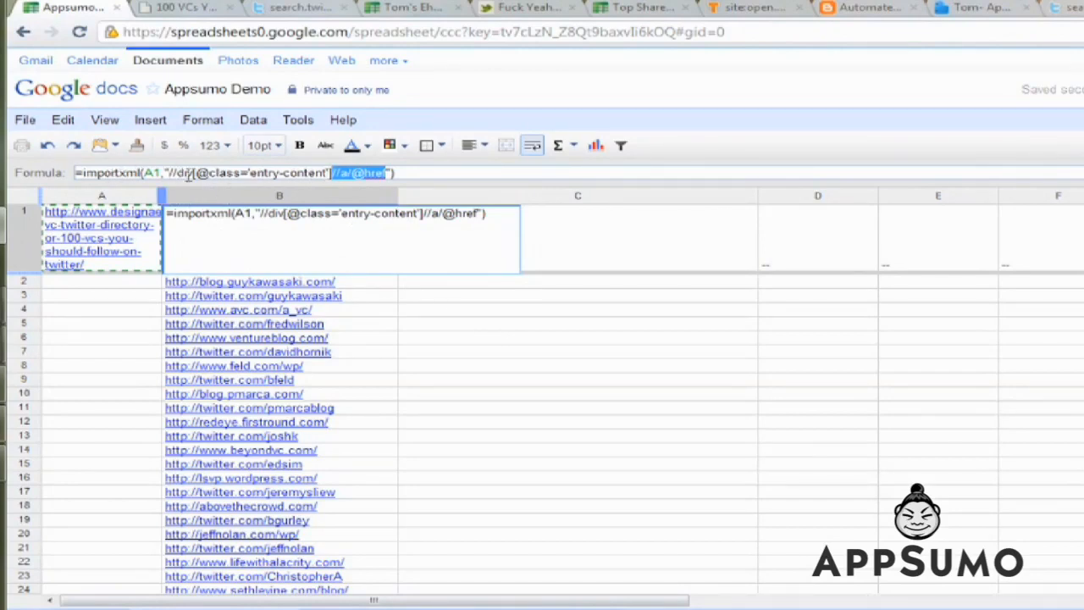
{"action": "left_click", "coordinate": [508, 322]}
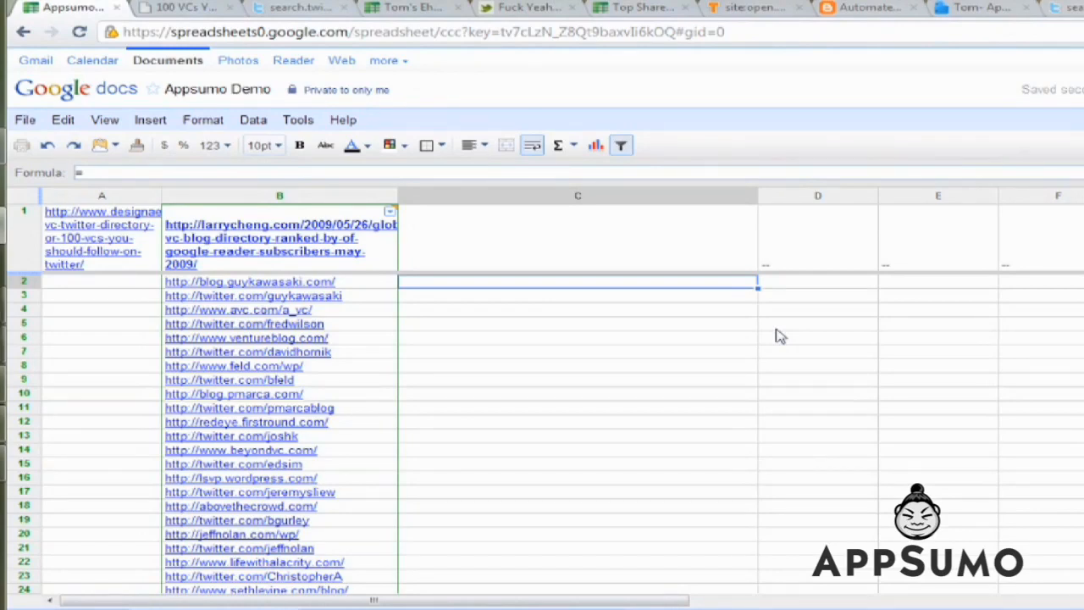
Start a formula in C2 that looks for the word twitter in B2: =if(find("twitter",B2),.
{"action": "type", "text": "="}
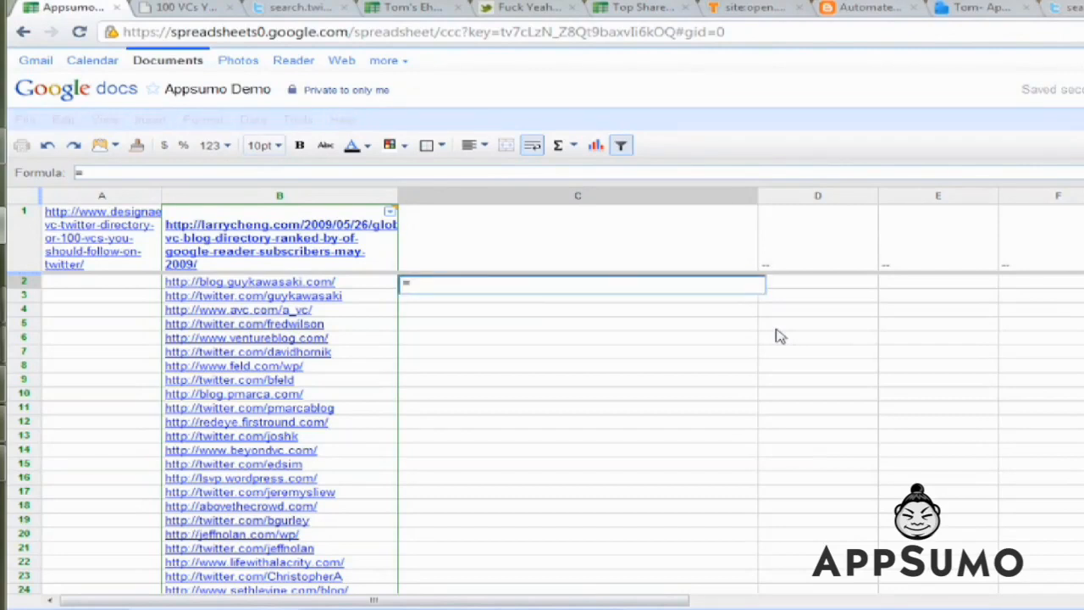
{"action": "type", "text": "if(find("}
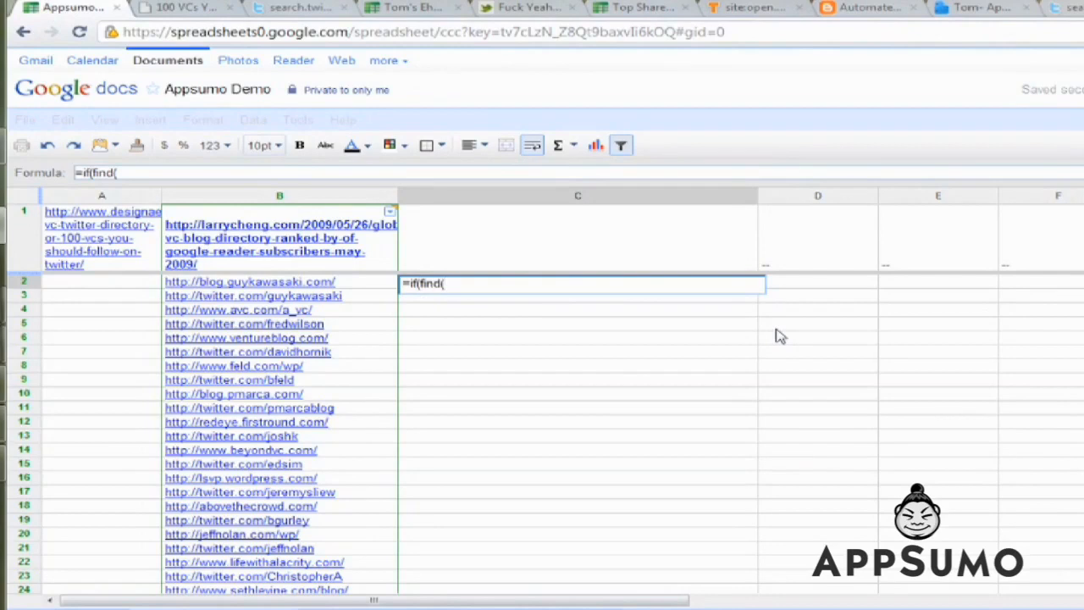
{"action": "type", "text": "\"twitter\","}
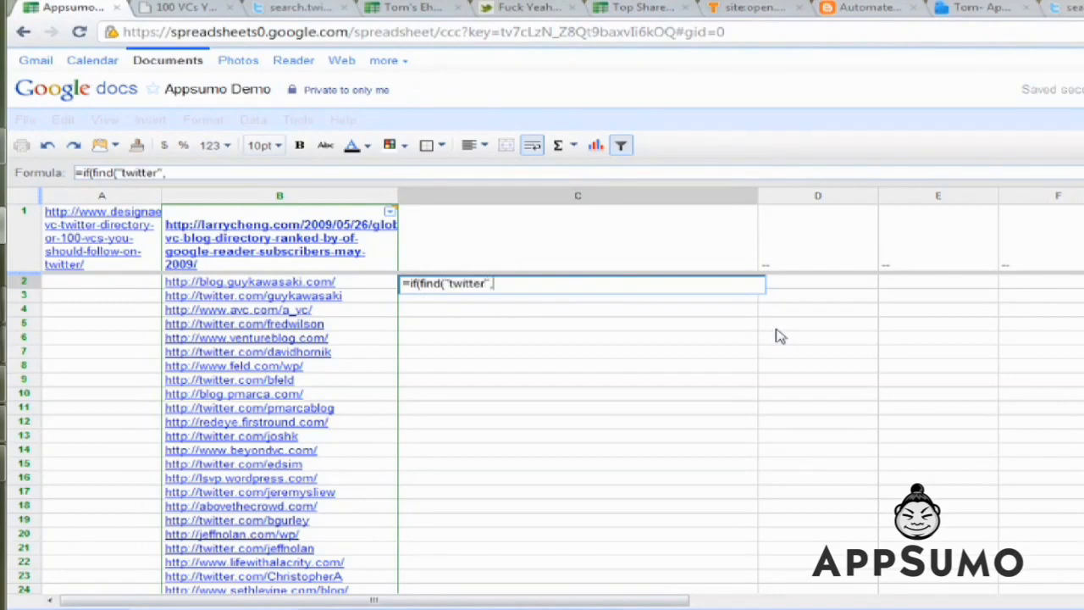
{"action": "key", "text": "Left"}
{"action": "type", "text": "),"}
{"action": "key", "text": "BackSpace"}
{"action": "type", "text": ","}
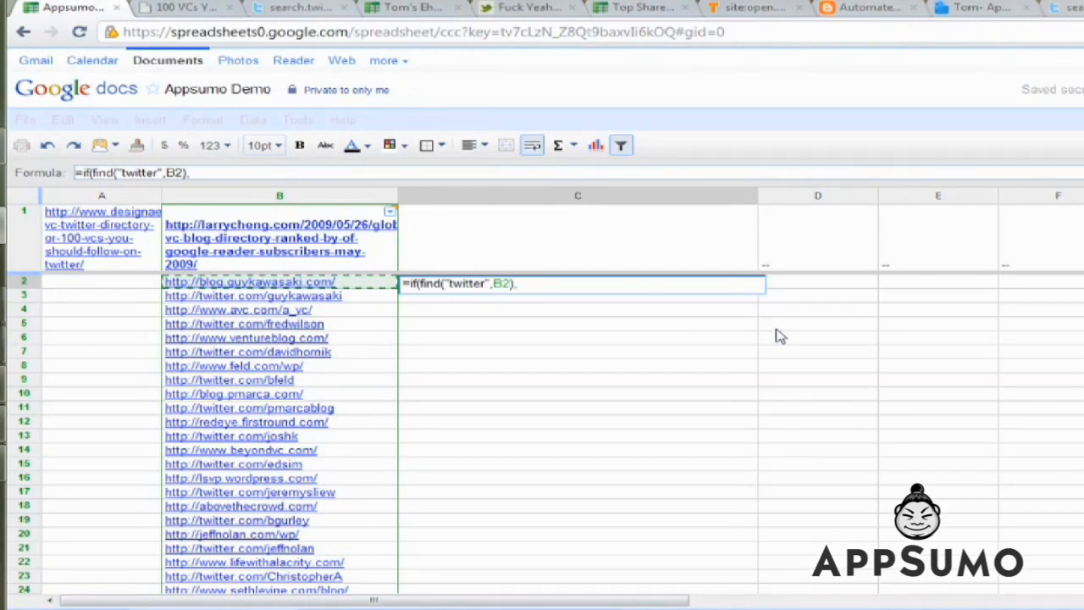
Complete and enter the C2 formula as =if(find("twitter",B2),B2,0).
{"action": "key", "text": "Left"}
{"action": "key", "text": "Left"}
{"action": "key", "text": "Right"}
{"action": "type", "text": ",\"0"}
{"action": "key", "text": "BackSpace"}
{"action": "key", "text": "BackSpace"}
{"action": "type", "text": "0))"}
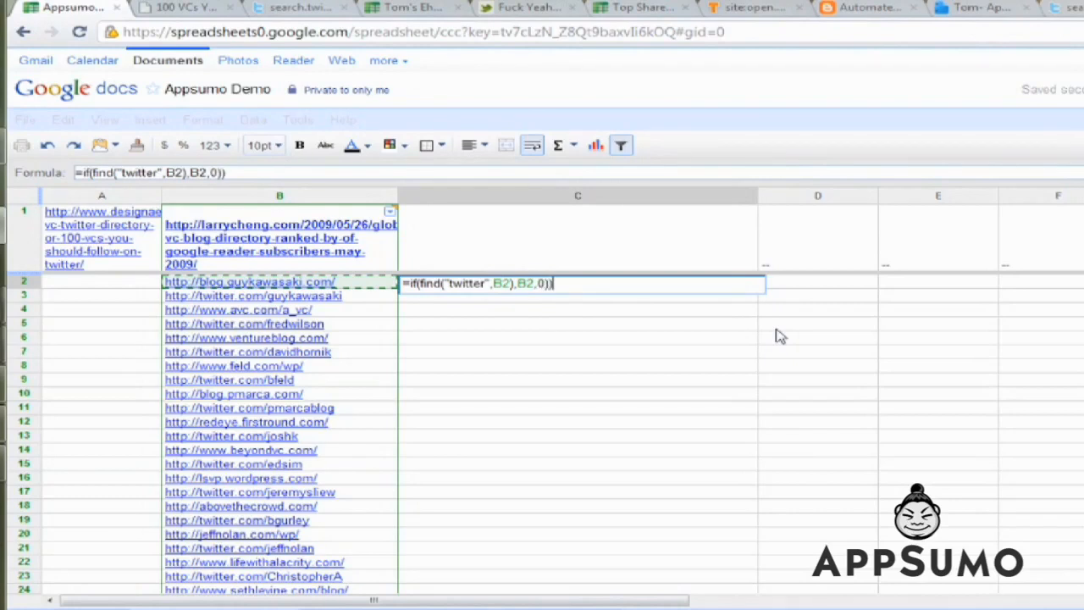
{"action": "key", "text": "Return"}
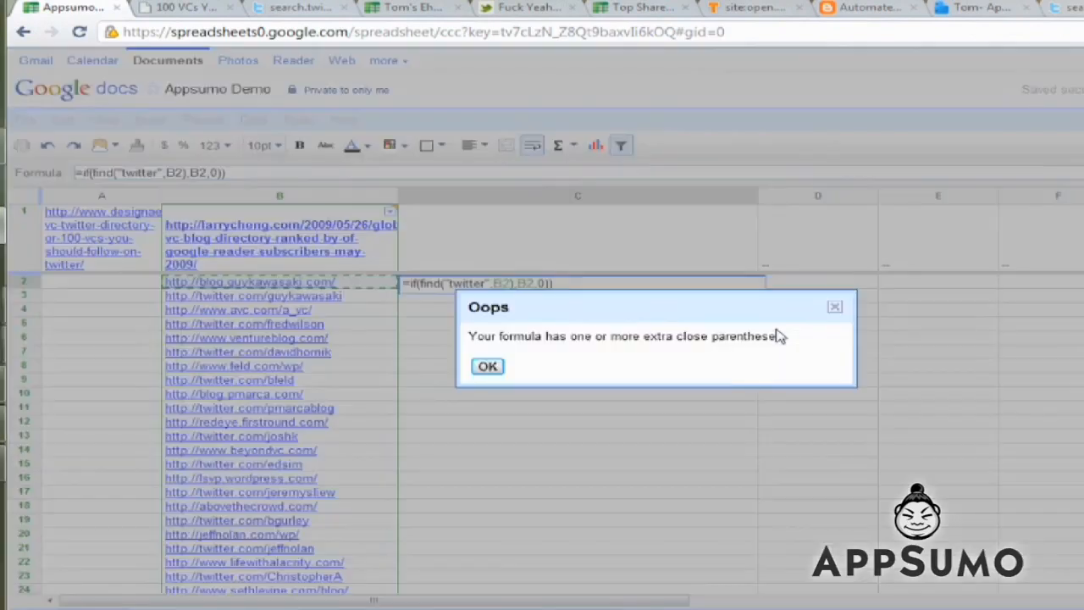
{"action": "left_click", "coordinate": [484, 367]}
{"action": "key", "text": "BackSpace"}
{"action": "key", "text": "Return"}
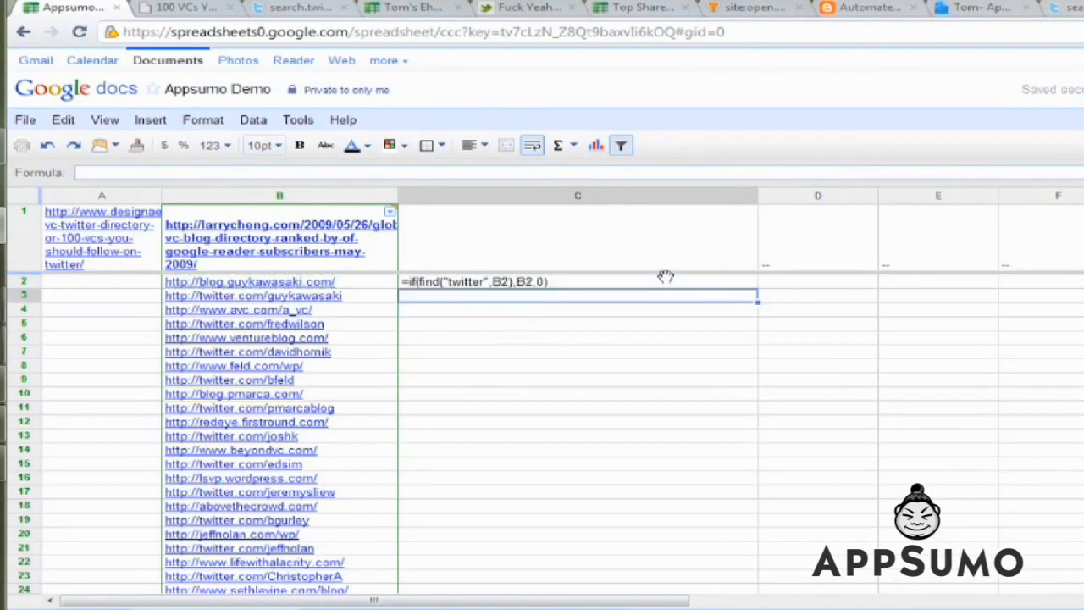
Fill the C2 formula down through C14 and check the results in C3, C2 and C14.
{"action": "left_click", "coordinate": [668, 282]}
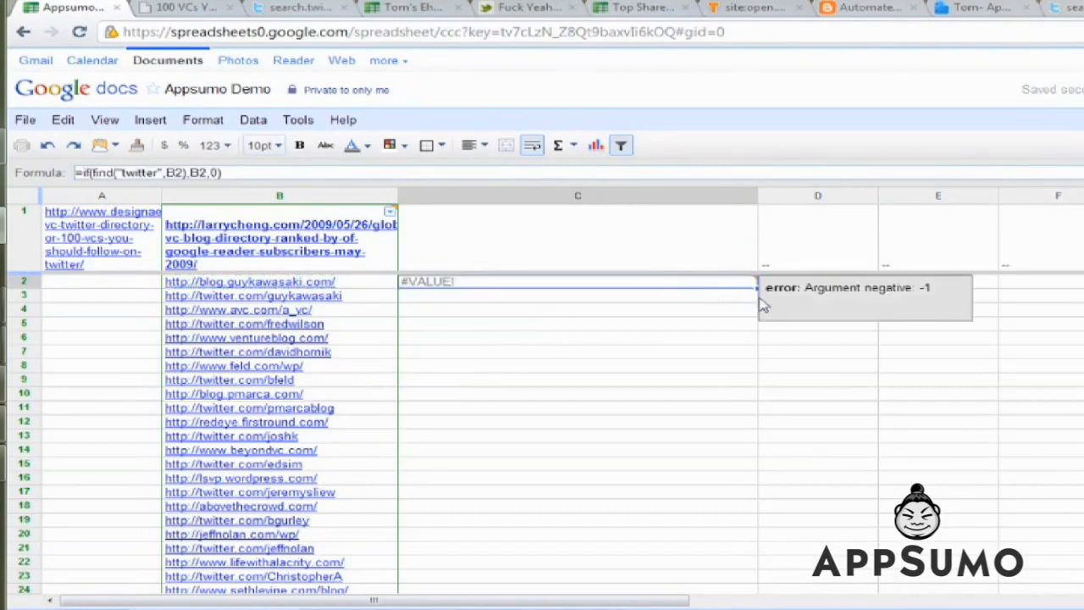
{"action": "left_click_drag", "start_coordinate": [757, 288], "coordinate": [733, 460]}
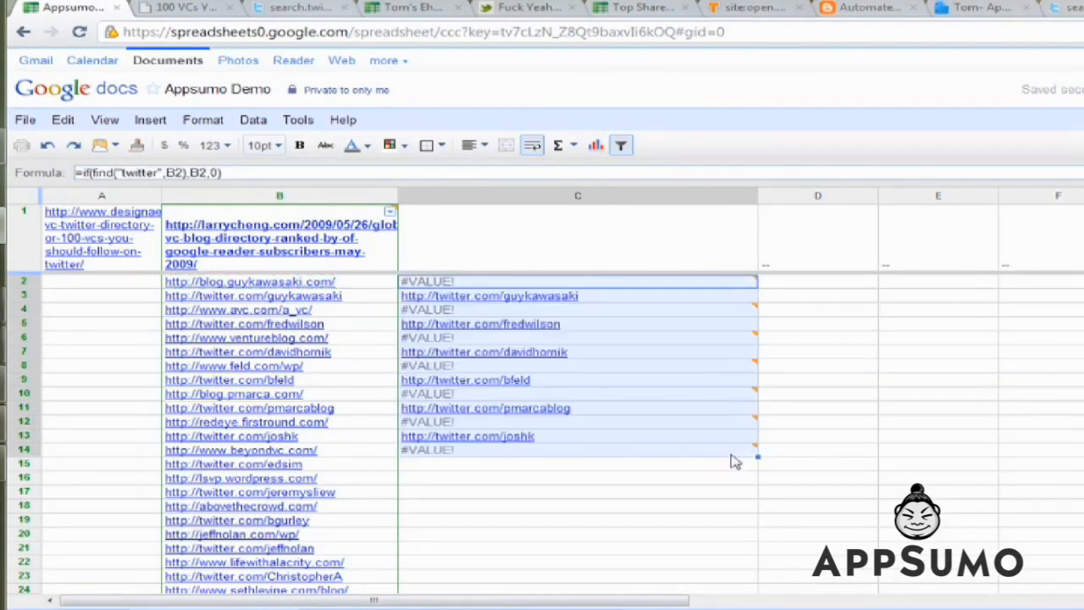
{"action": "left_click", "coordinate": [599, 303]}
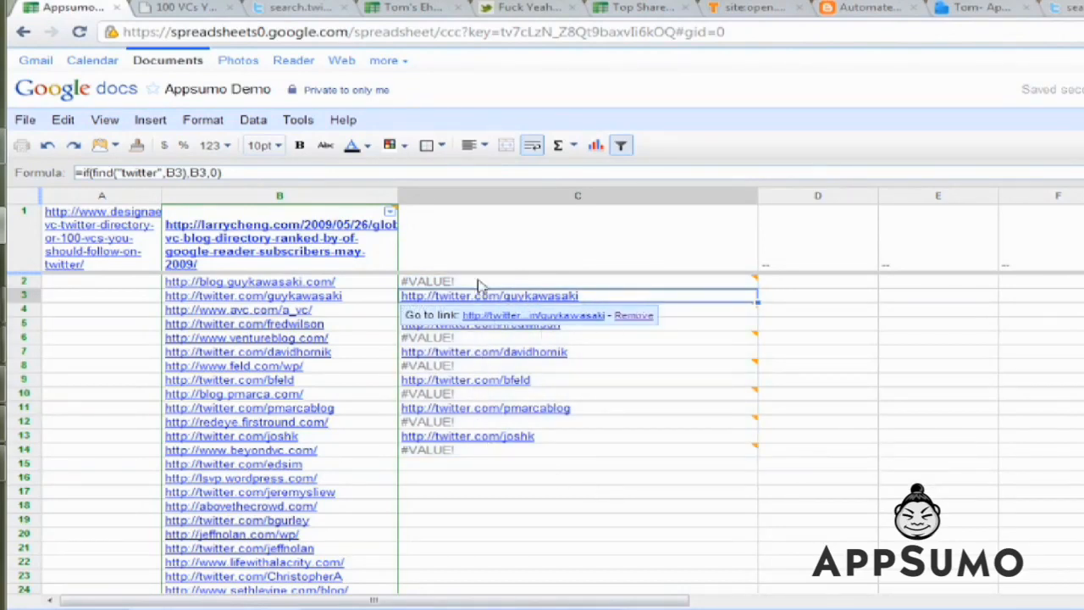
{"action": "left_click", "coordinate": [445, 285]}
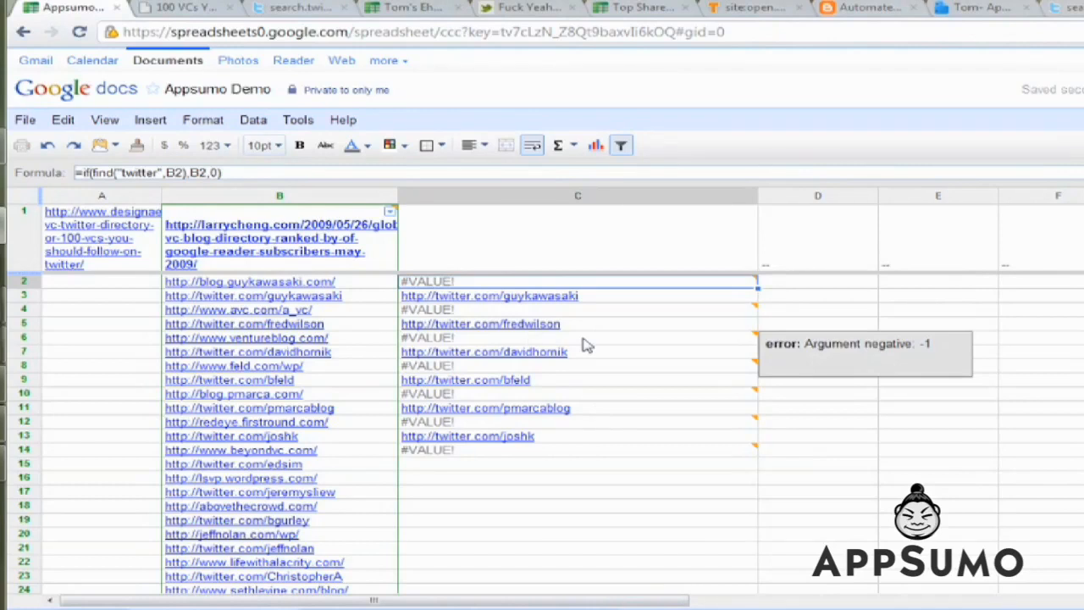
{"action": "left_click", "coordinate": [720, 451]}
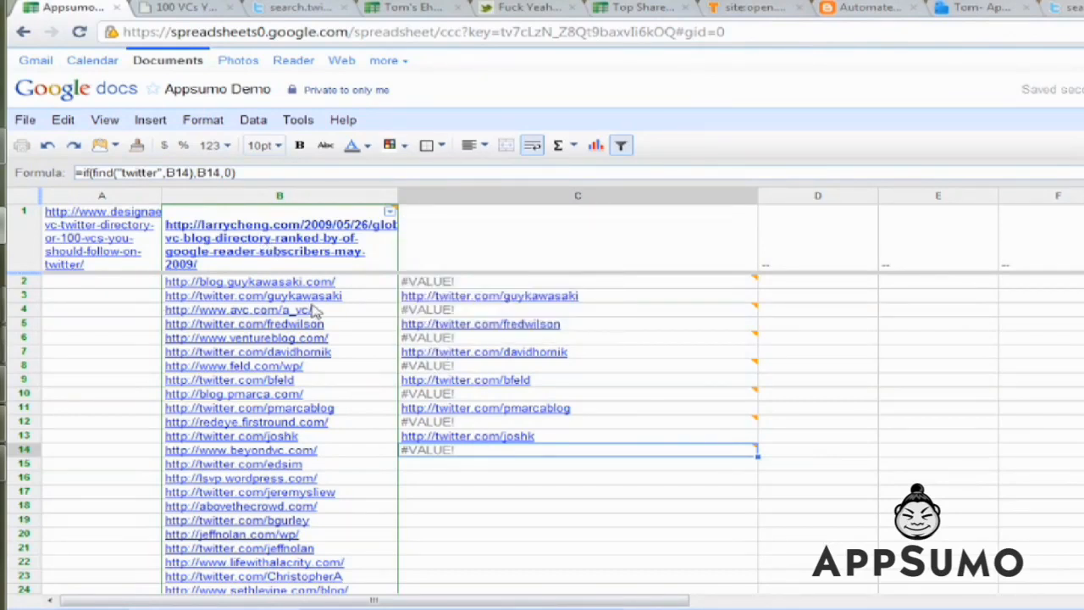
{"action": "left_click", "coordinate": [565, 288]}
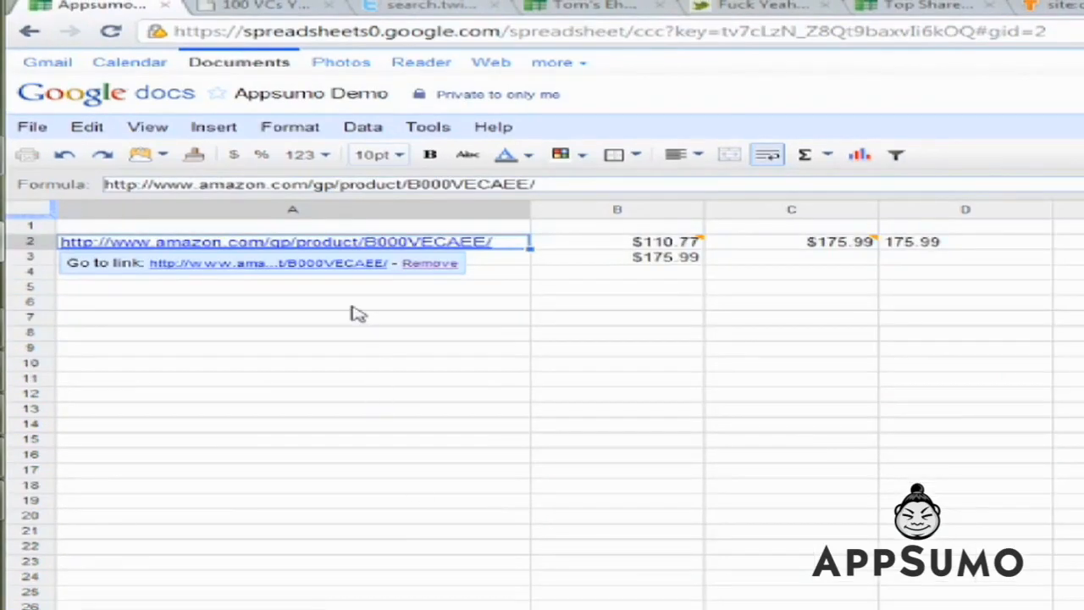
Look over the sheet with the Amazon product link and prices, and return to the sheet with the VC links.
{"action": "left_click", "coordinate": [346, 306]}
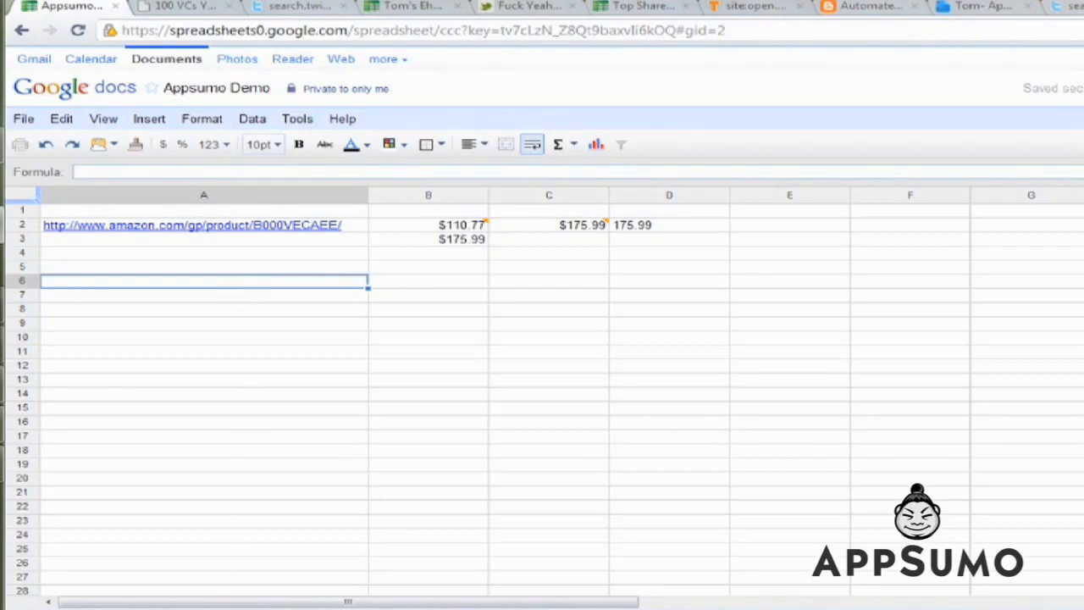
{"action": "left_click", "coordinate": [102, 608]}
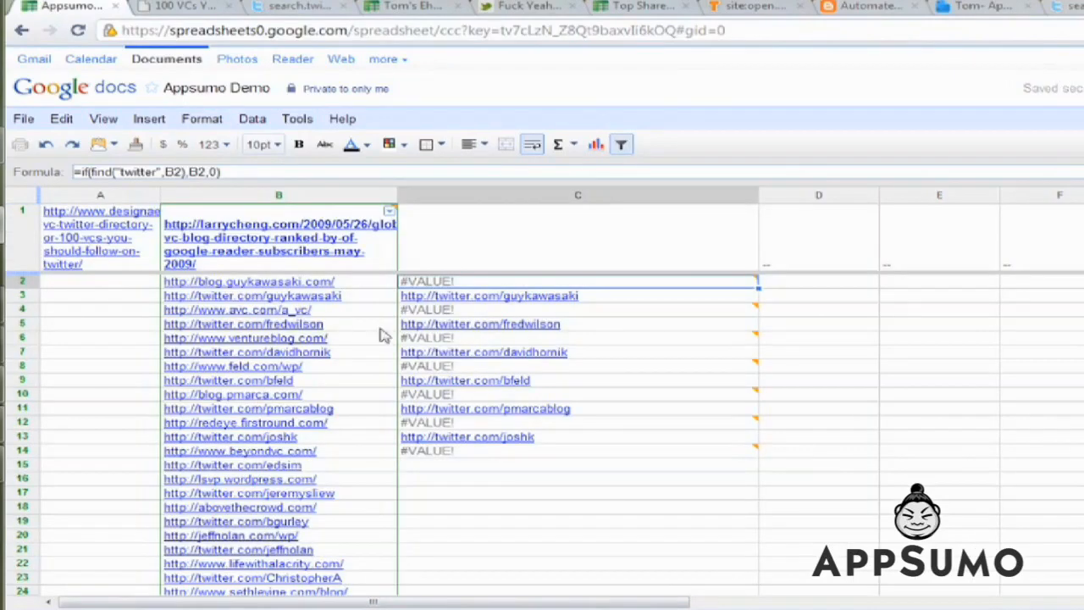